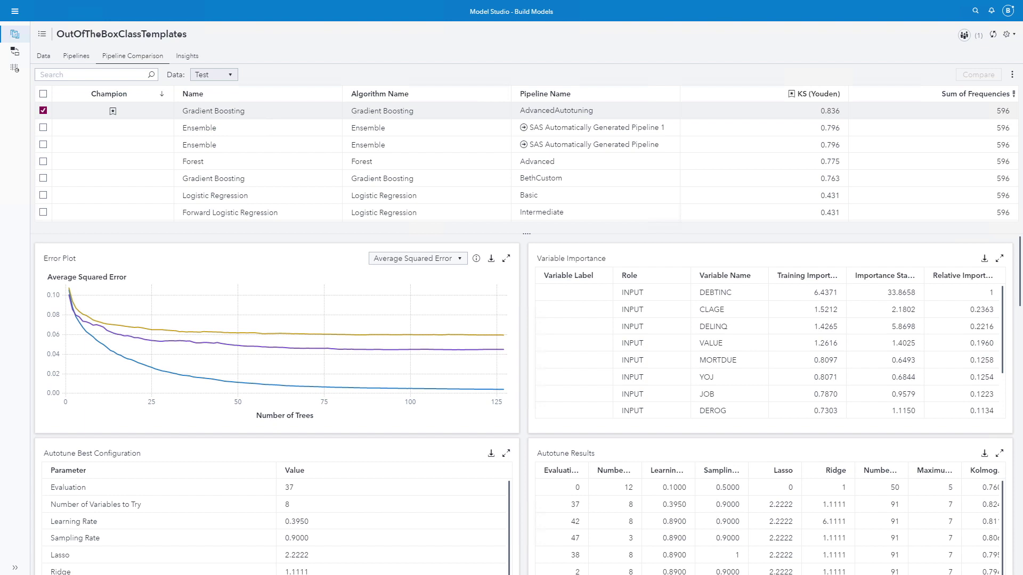
Download the champion Gradient Boosting model's score code as a zip from Pipeline Comparison.
{"action": "left_click", "coordinate": [1013, 76]}
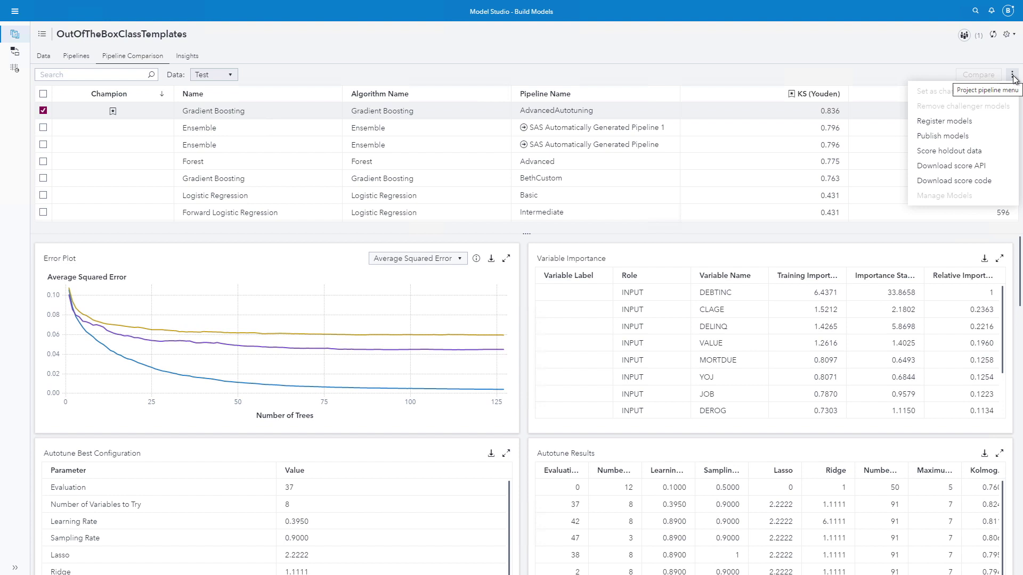
{"action": "left_click", "coordinate": [975, 183]}
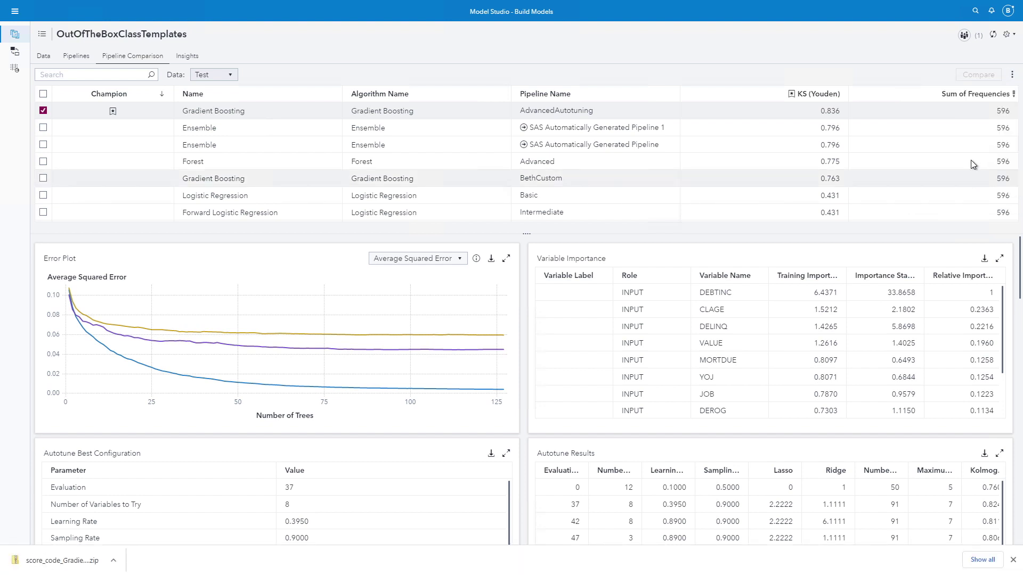
View dmcas_epscorecode.sas from the zip in SAS 9.4 and select the analytic-store name on line 4.
{"action": "left_click", "coordinate": [79, 567]}
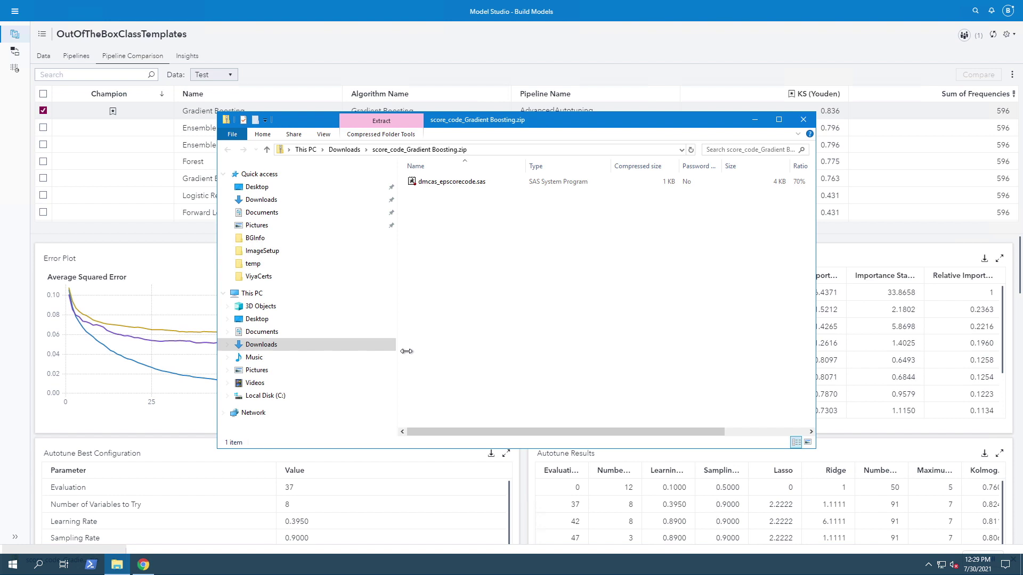
{"action": "double_click", "coordinate": [452, 181]}
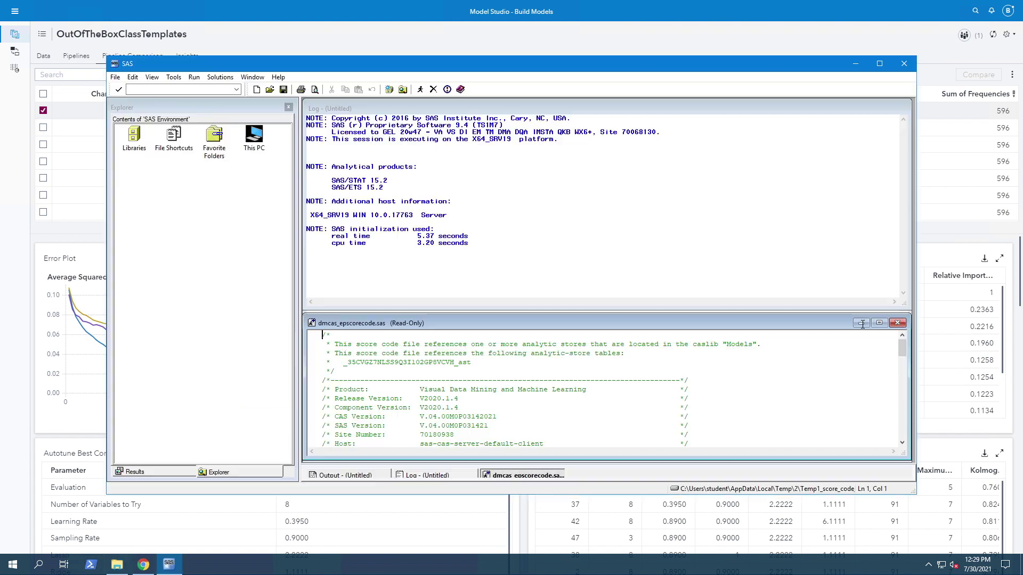
{"action": "left_click", "coordinate": [879, 63]}
{"action": "left_click_drag", "start_coordinate": [240, 303], "coordinate": [365, 302]}
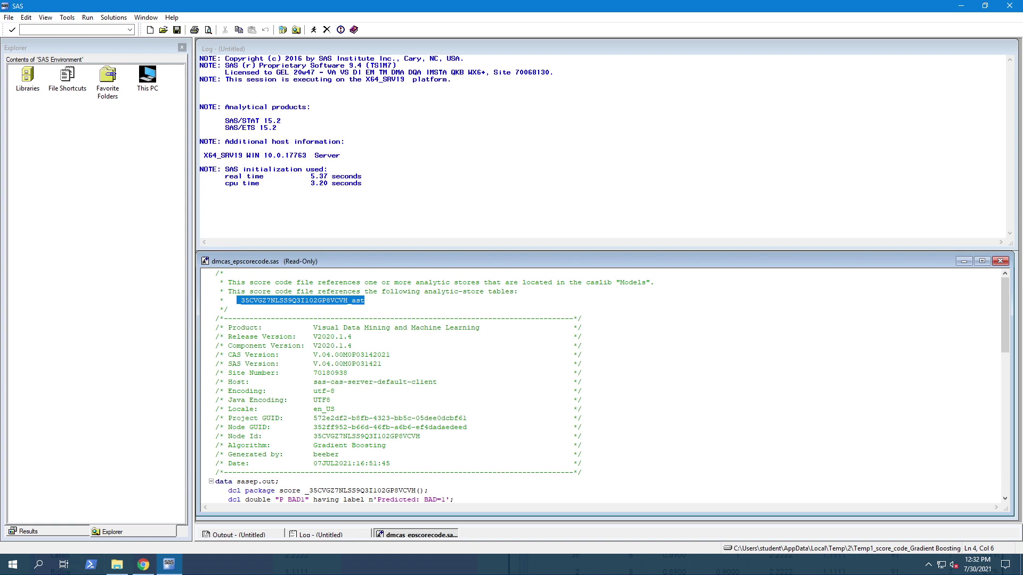
Exit the SAS 9.4 session, confirming the prompt.
{"action": "left_click", "coordinate": [1009, 6]}
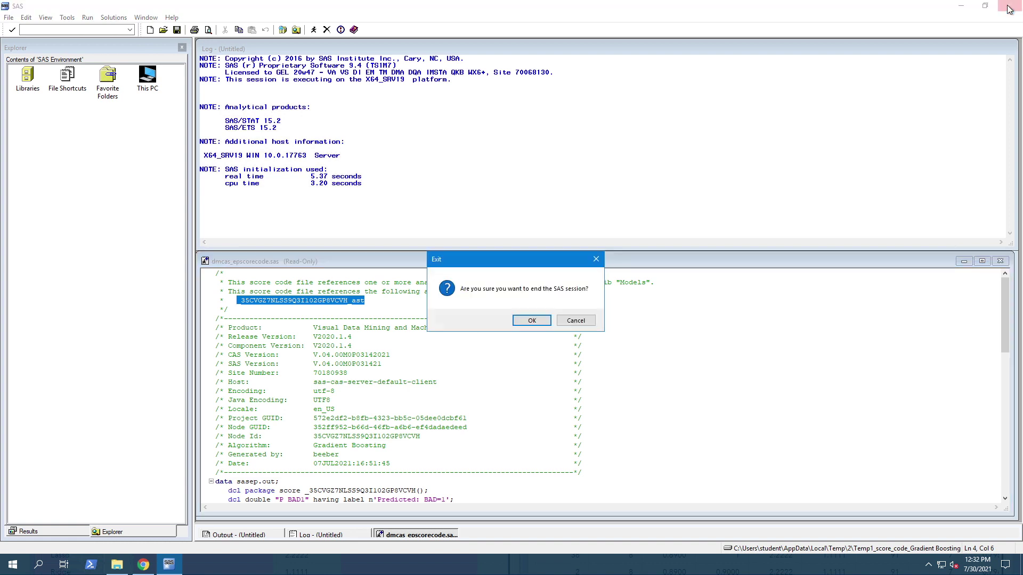
{"action": "left_click", "coordinate": [531, 321]}
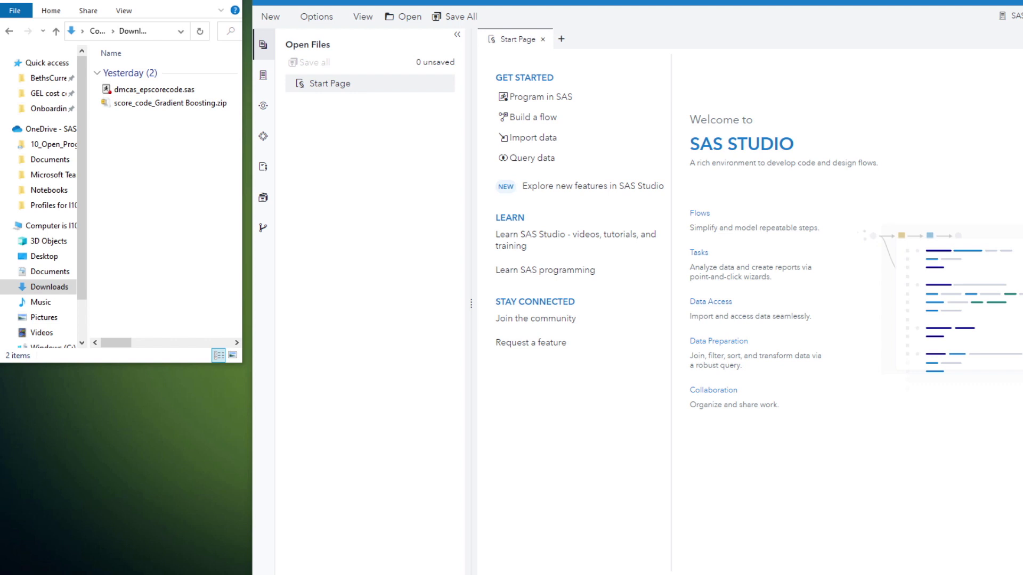
Load dmcas_epscorecode.sas into SAS Studio and select the _35CVGZ7NLSS9Q3I102GP8VCVH_ast store name on line 4.
{"action": "left_click_drag", "start_coordinate": [152, 90], "coordinate": [784, 352]}
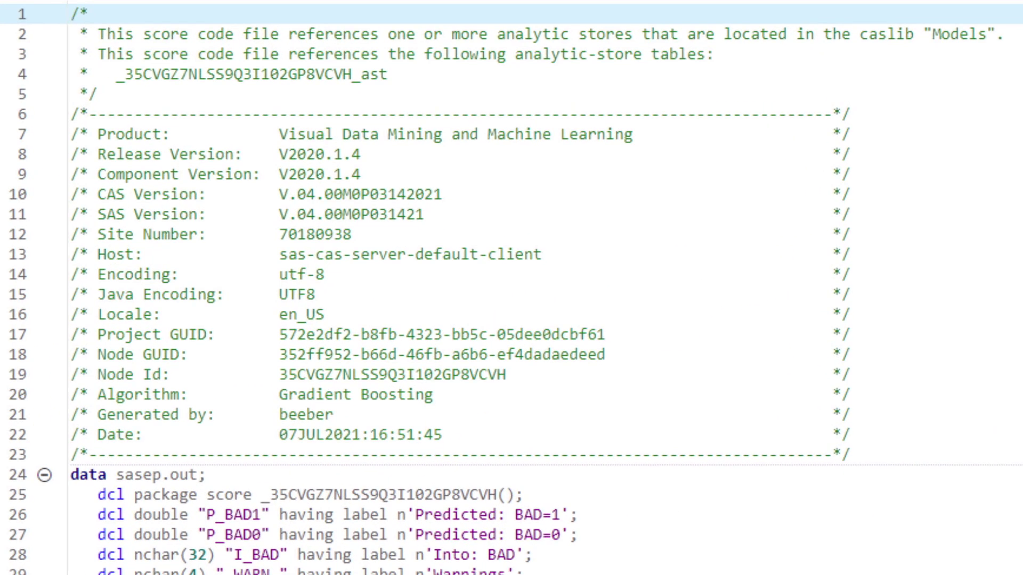
{"action": "left_click_drag", "start_coordinate": [387, 75], "coordinate": [97, 74]}
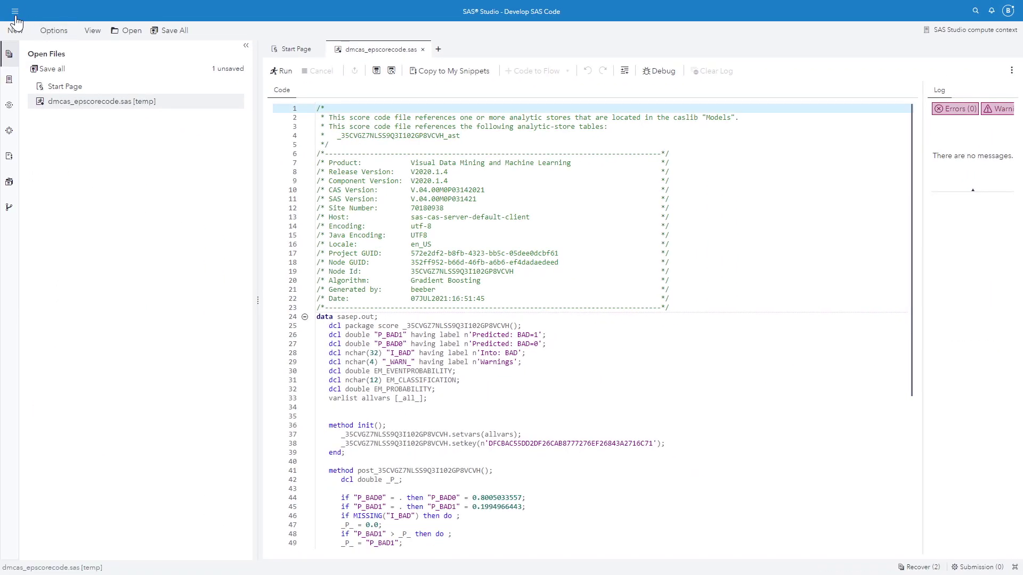
Browse Environment Manager's Data Sources to cas-shared-default and list the Models caslib tables.
{"action": "left_click", "coordinate": [16, 22]}
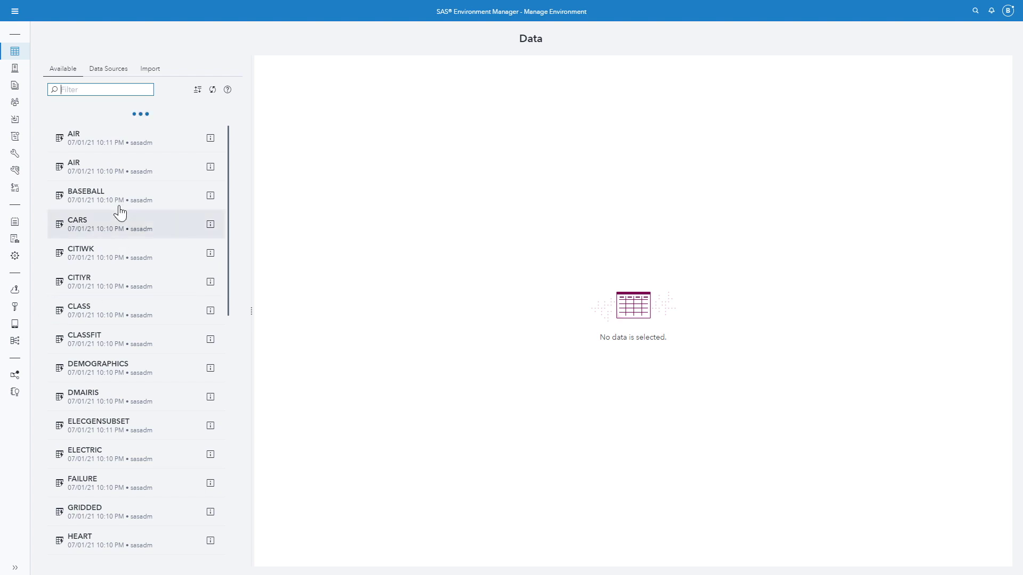
{"action": "left_click", "coordinate": [118, 73]}
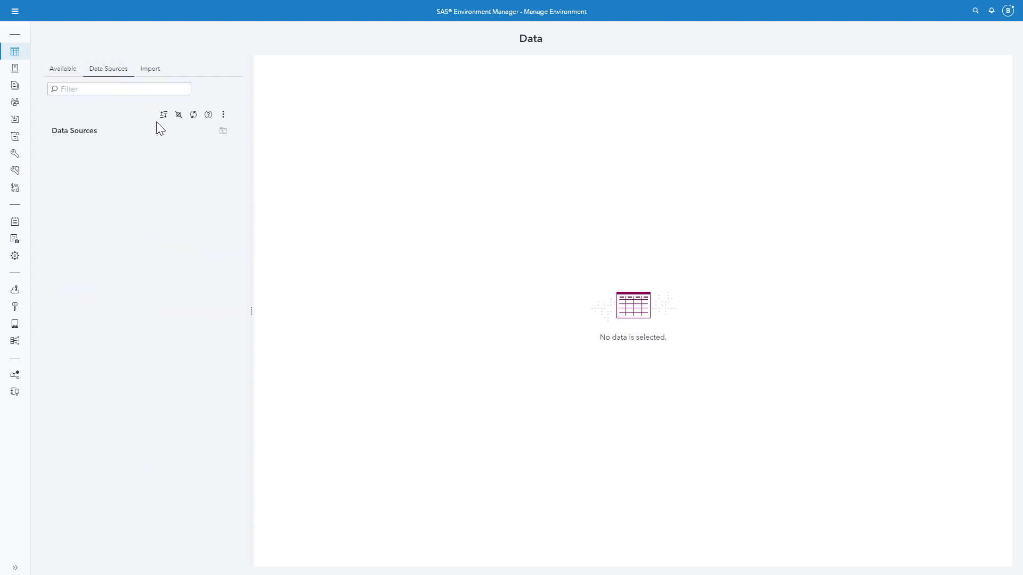
{"action": "left_click", "coordinate": [214, 154]}
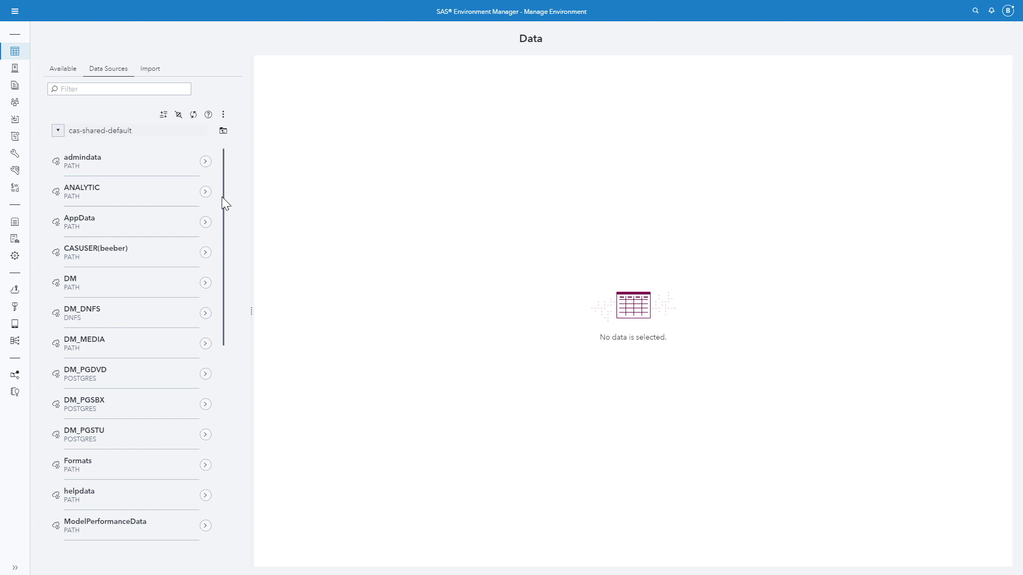
{"action": "left_click_drag", "start_coordinate": [222, 202], "coordinate": [224, 271]}
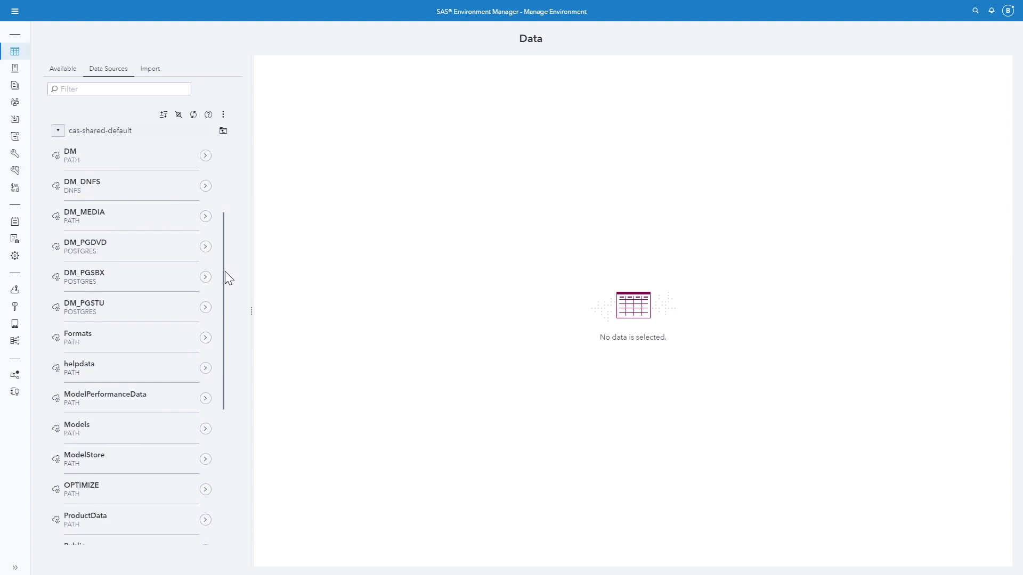
{"action": "left_click", "coordinate": [204, 429]}
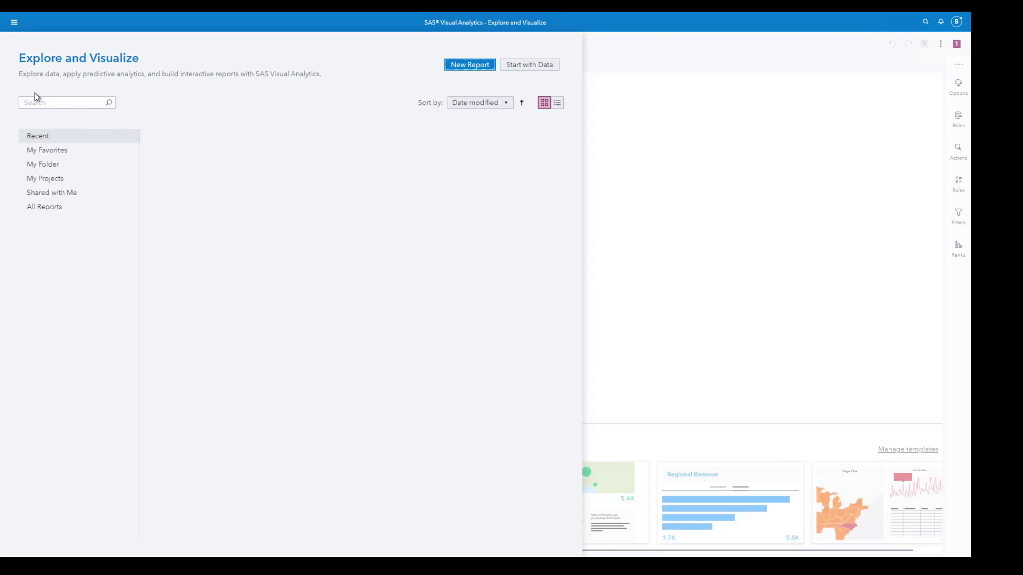
In Visual Analytics' data chooser, browse cas-shared-default to the Models caslib and inspect the _ast.sashdat table's actions.
{"action": "left_click", "coordinate": [529, 64]}
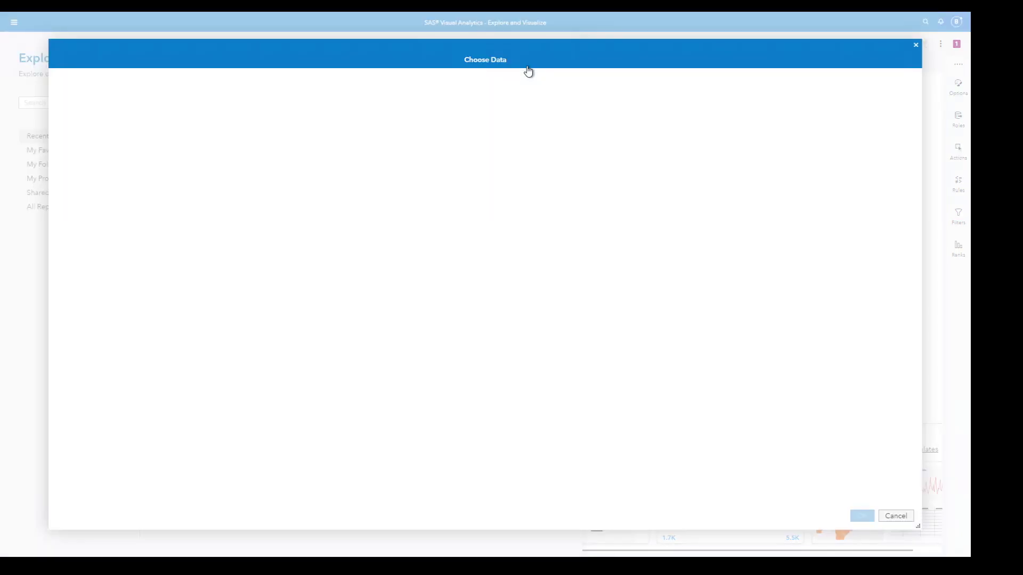
{"action": "left_click", "coordinate": [127, 92]}
{"action": "left_click", "coordinate": [239, 169]}
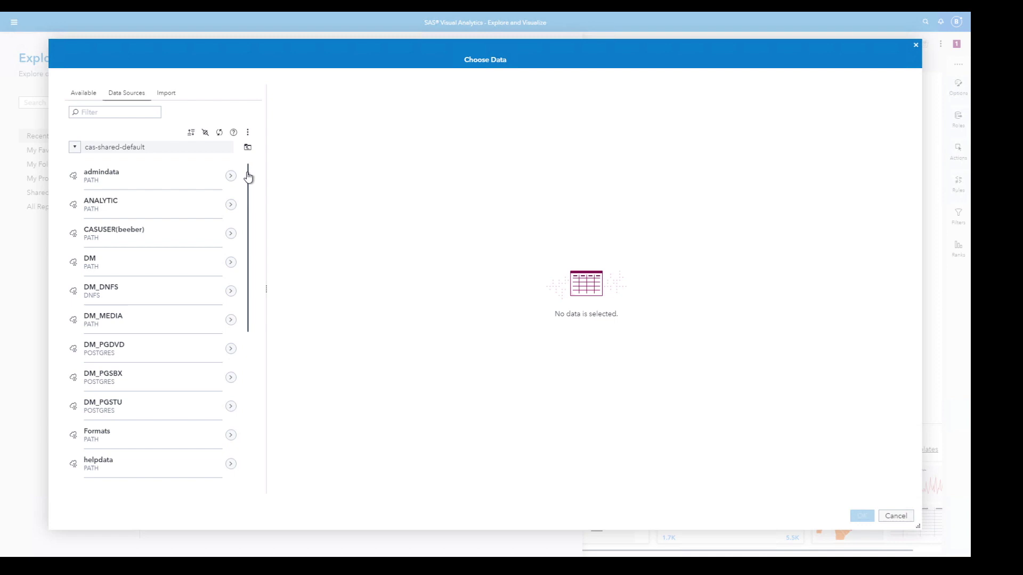
{"action": "left_click", "coordinate": [116, 113]}
{"action": "type", "text": "models"}
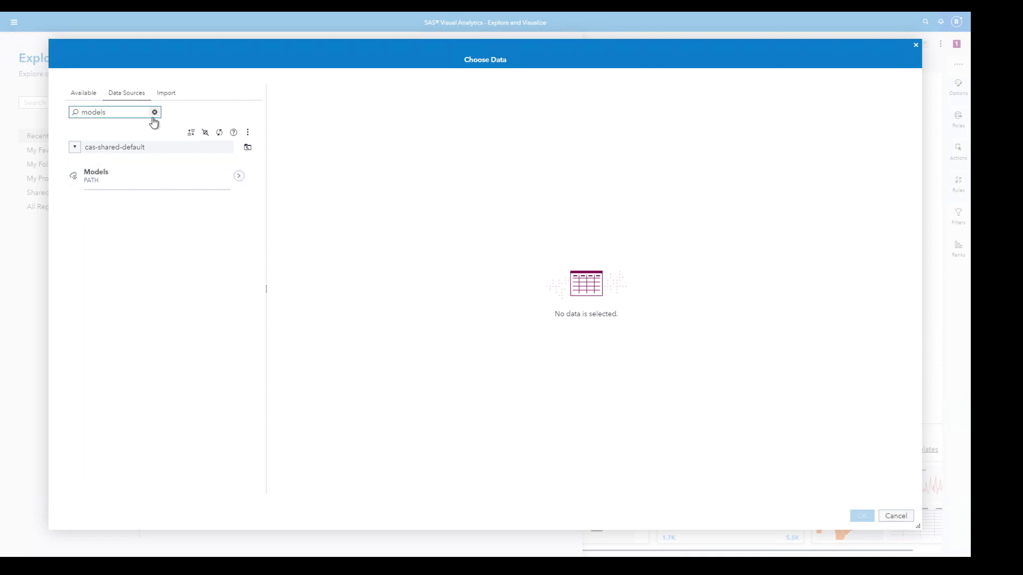
{"action": "left_click", "coordinate": [230, 176]}
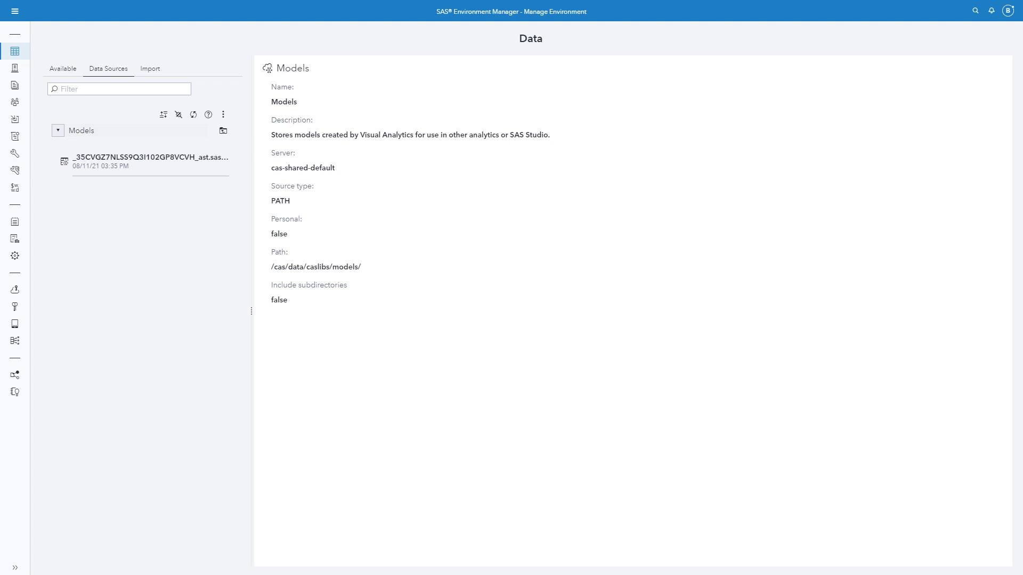
{"action": "right_click", "coordinate": [107, 165]}
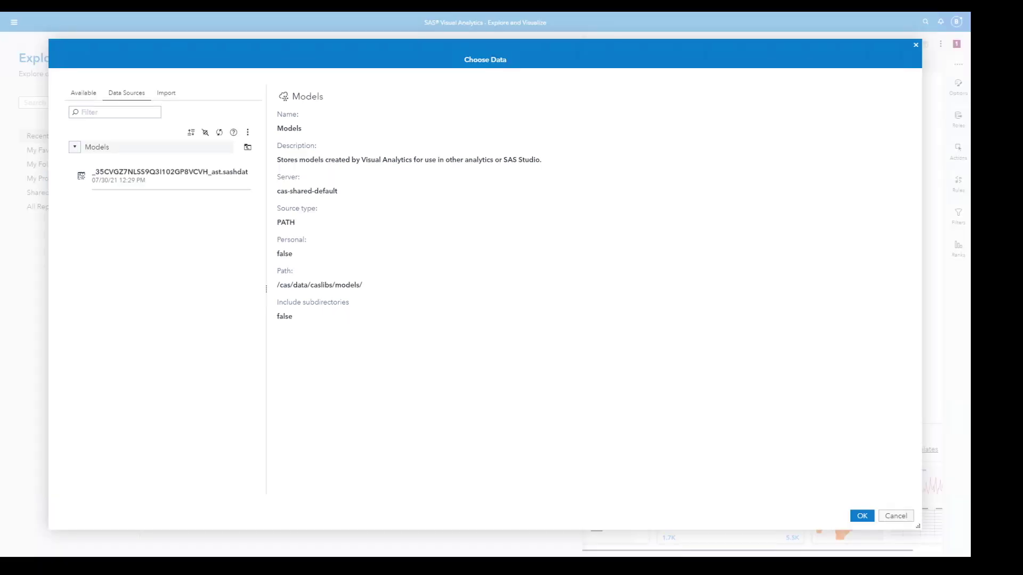
Start a new SAS Studio program and paste the CASUTIL code listing Models files and loading the AStore into Public as BethASTORE.
{"action": "left_click", "coordinate": [916, 45]}
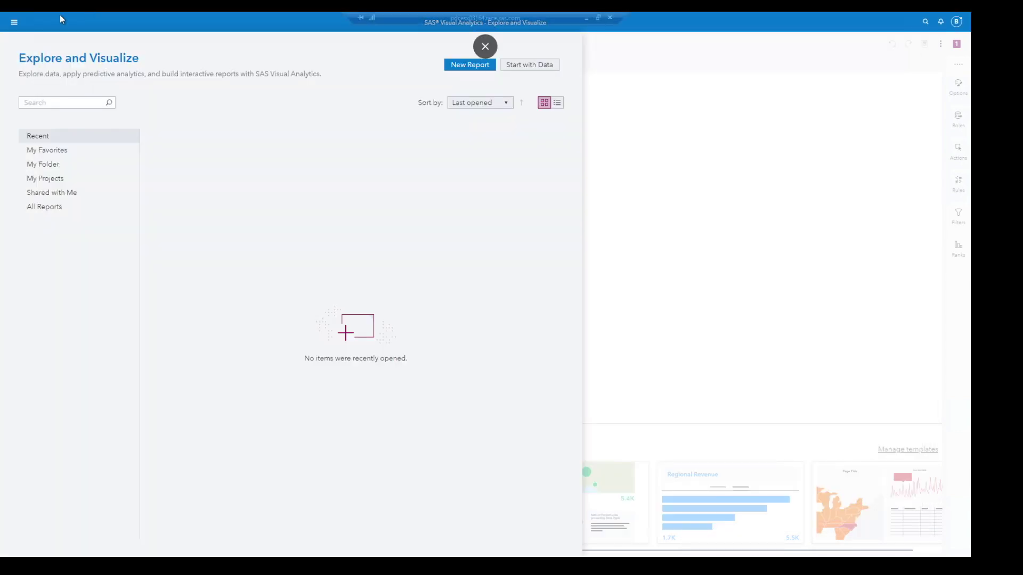
{"action": "left_click", "coordinate": [14, 23]}
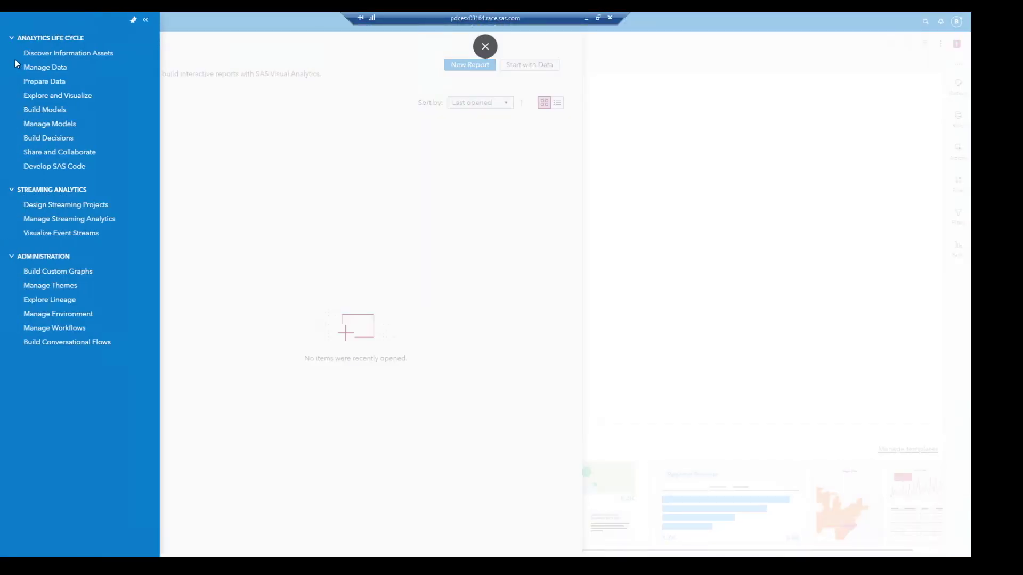
{"action": "left_click", "coordinate": [48, 167]}
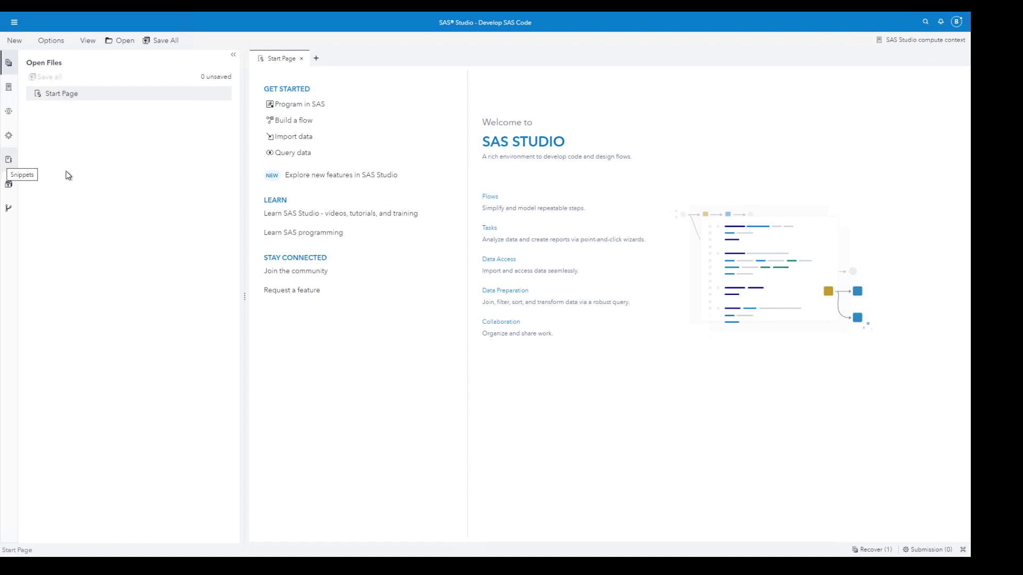
{"action": "left_click", "coordinate": [299, 104]}
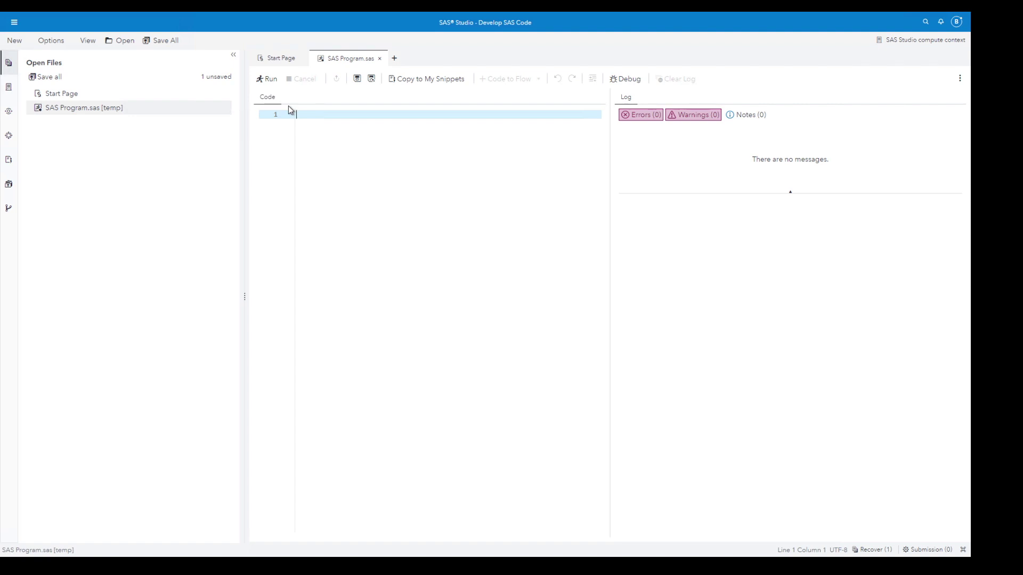
{"action": "key", "text": "ctrl+v"}
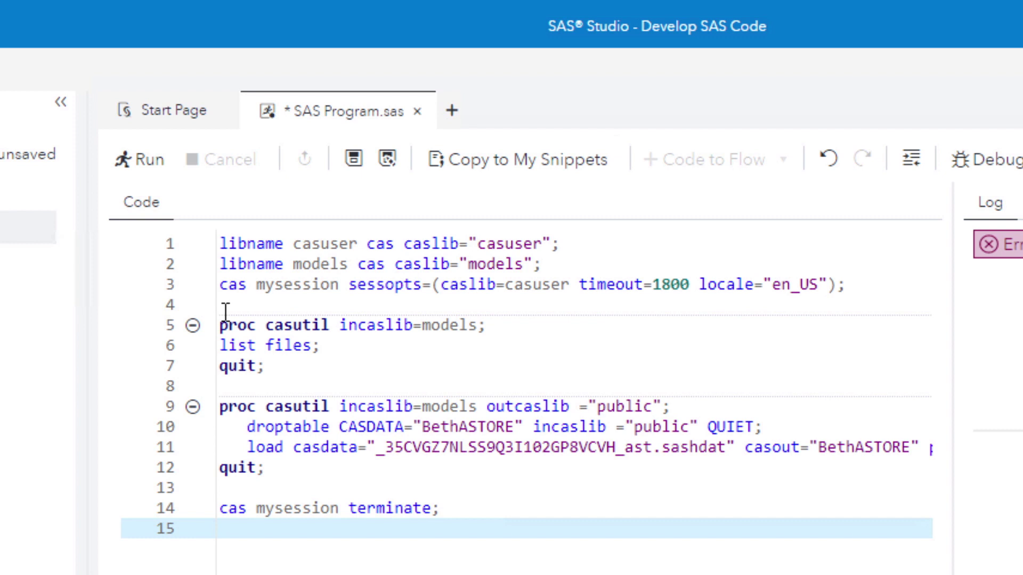
{"action": "left_click", "coordinate": [267, 365]}
Run lines 1–7 to list the Models caslib files and check the log.
{"action": "left_click_drag", "start_coordinate": [267, 365], "coordinate": [219, 239]}
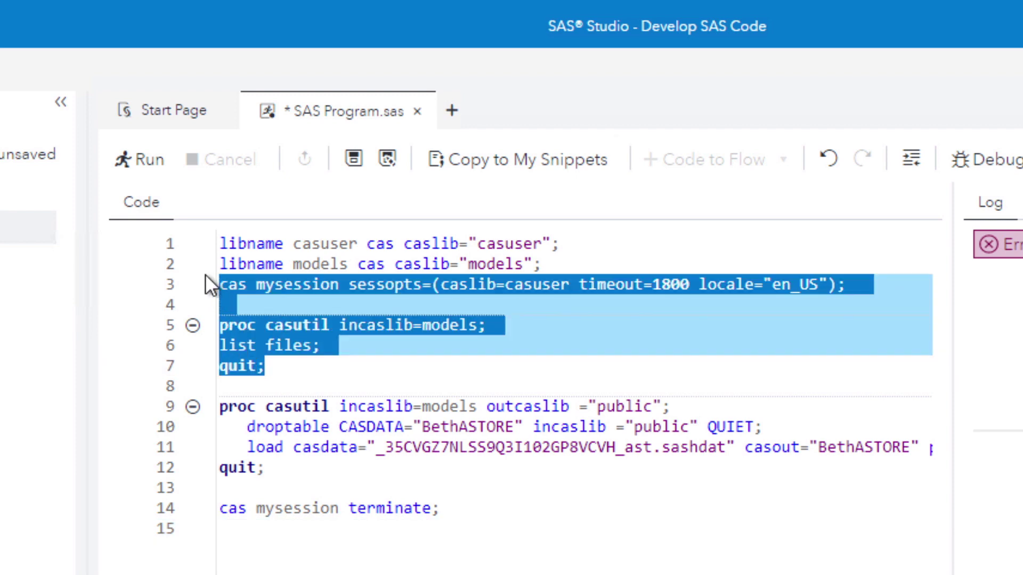
{"action": "left_click", "coordinate": [274, 77]}
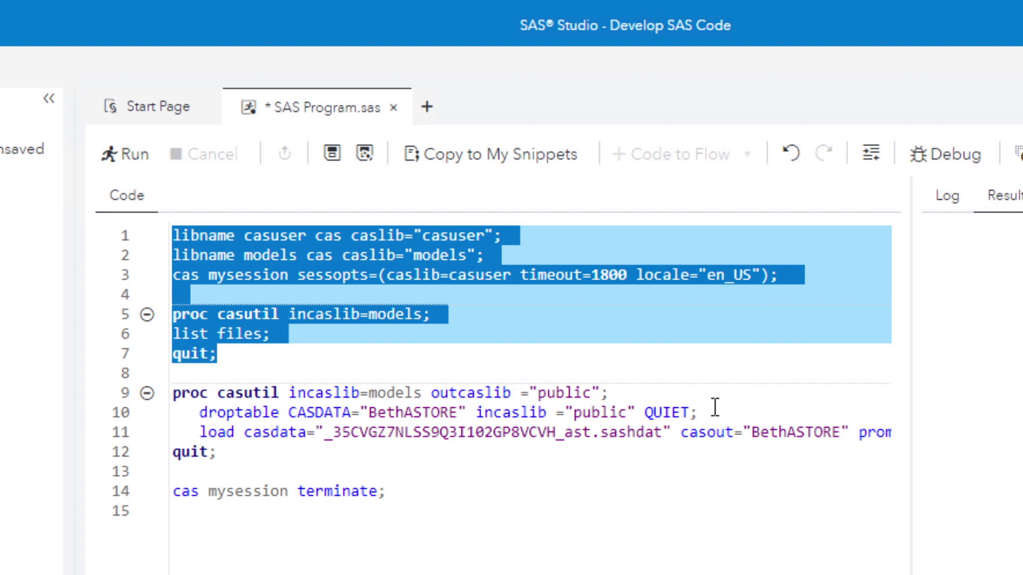
{"action": "left_click_drag", "start_coordinate": [911, 480], "coordinate": [897, 505]}
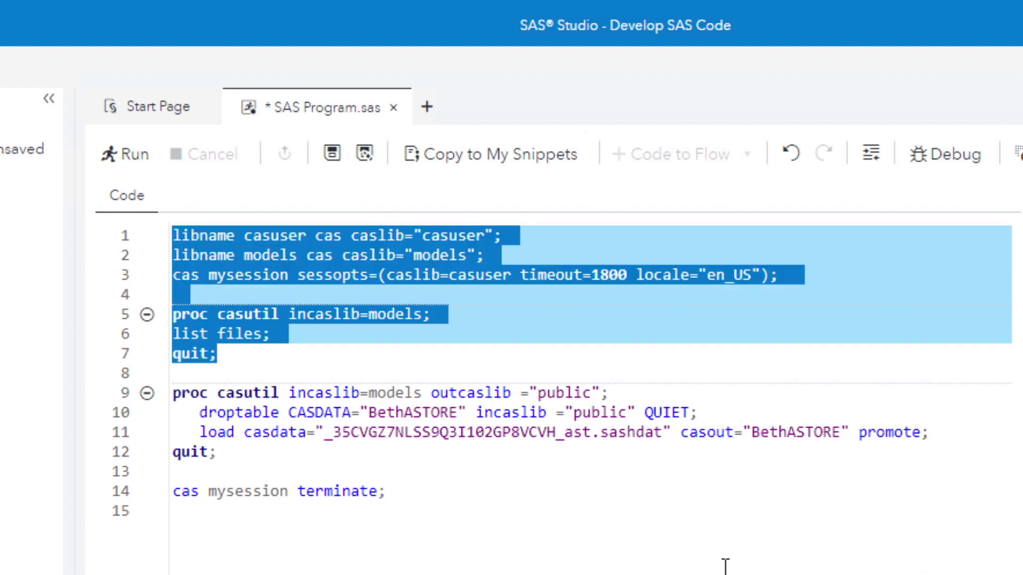
Run lines 9–12 to load and promote the AStore into Public as BethASTORE without errors.
{"action": "left_click_drag", "start_coordinate": [226, 453], "coordinate": [168, 392]}
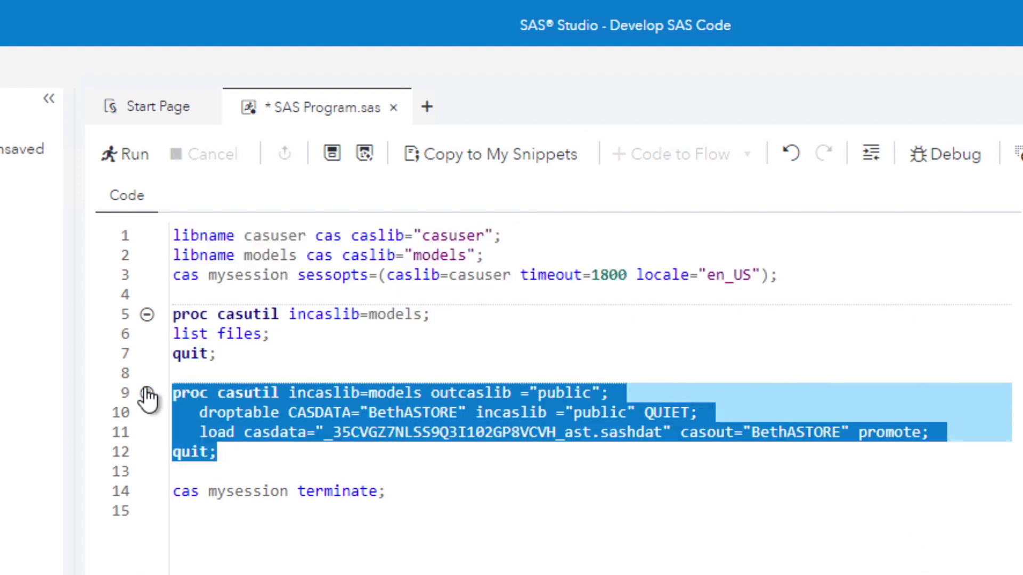
{"action": "left_click", "coordinate": [117, 157]}
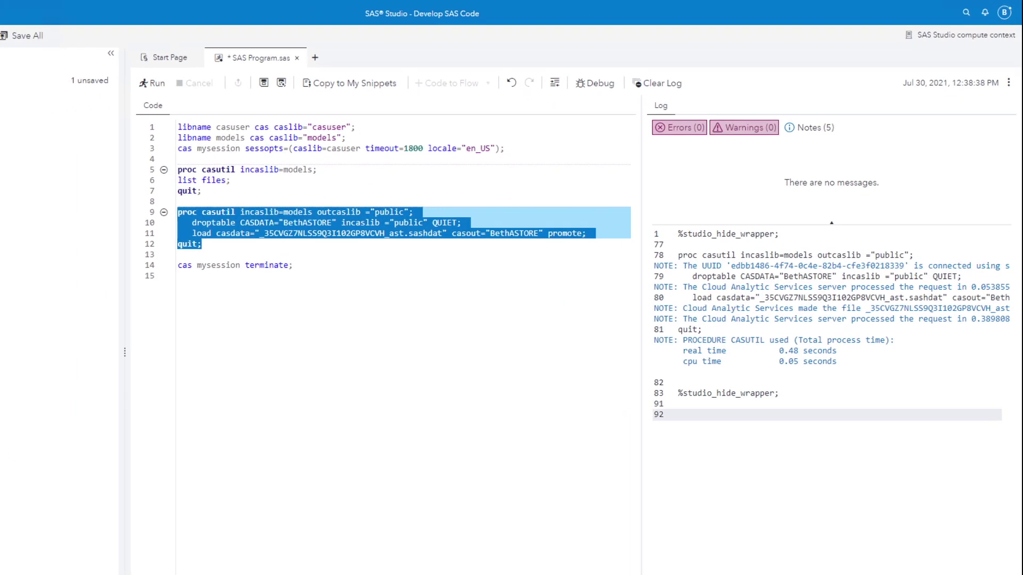
{"action": "left_click", "coordinate": [13, 13]}
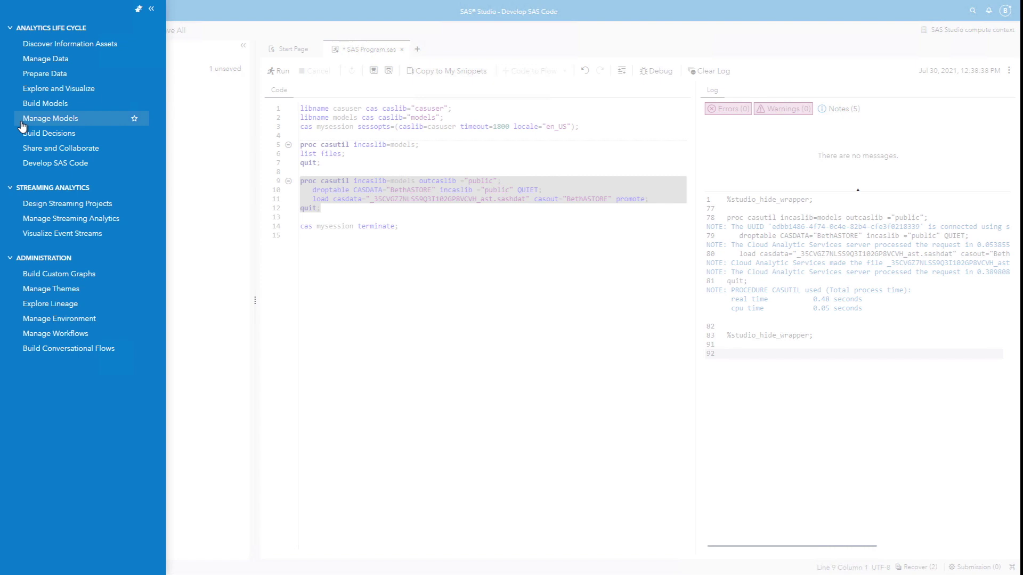
In Environment Manager Data Sources, go up to the caslib list, view Public and refresh to show BETHASTORE.
{"action": "left_click", "coordinate": [60, 318]}
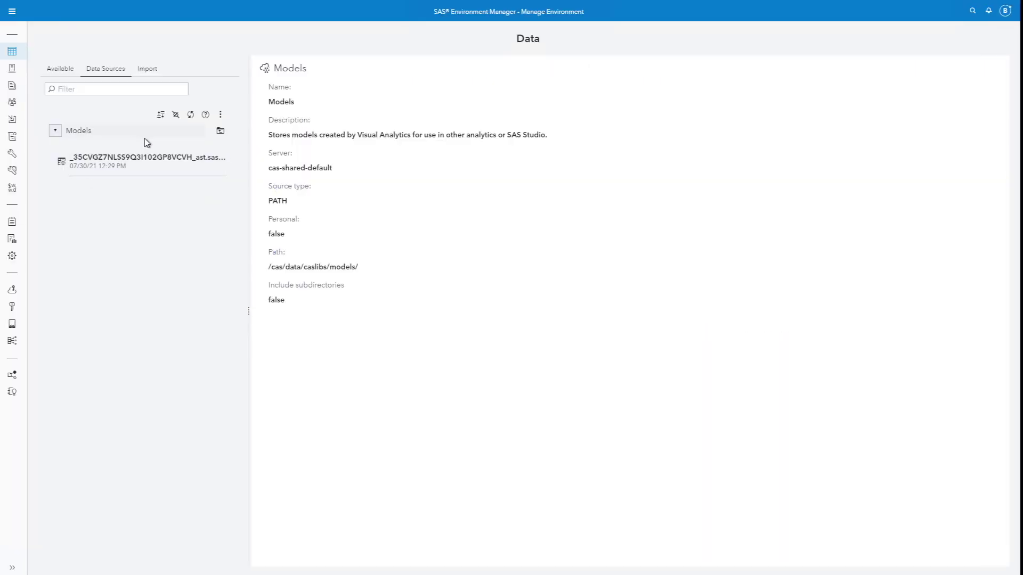
{"action": "left_click", "coordinate": [220, 130]}
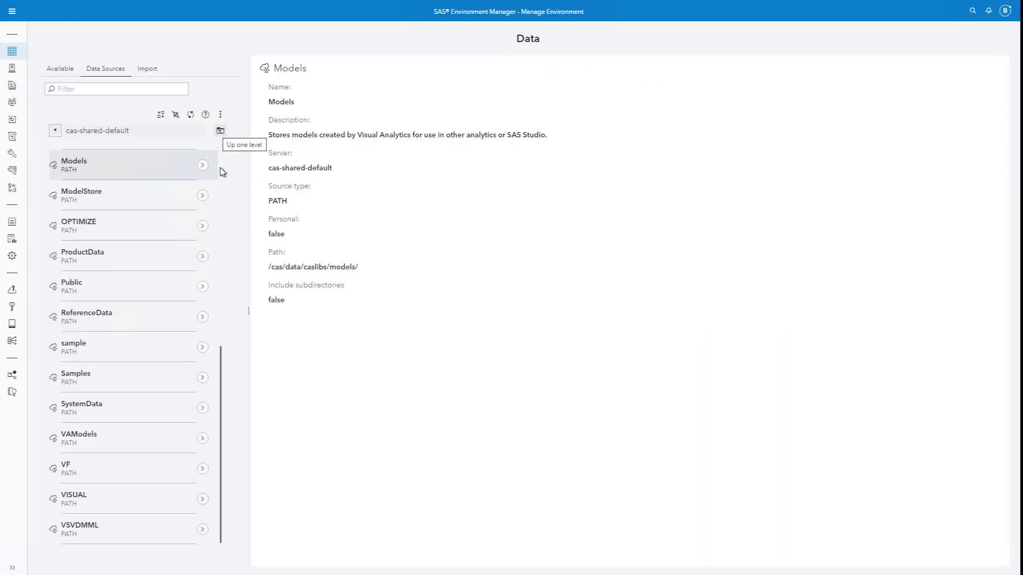
{"action": "left_click", "coordinate": [202, 286]}
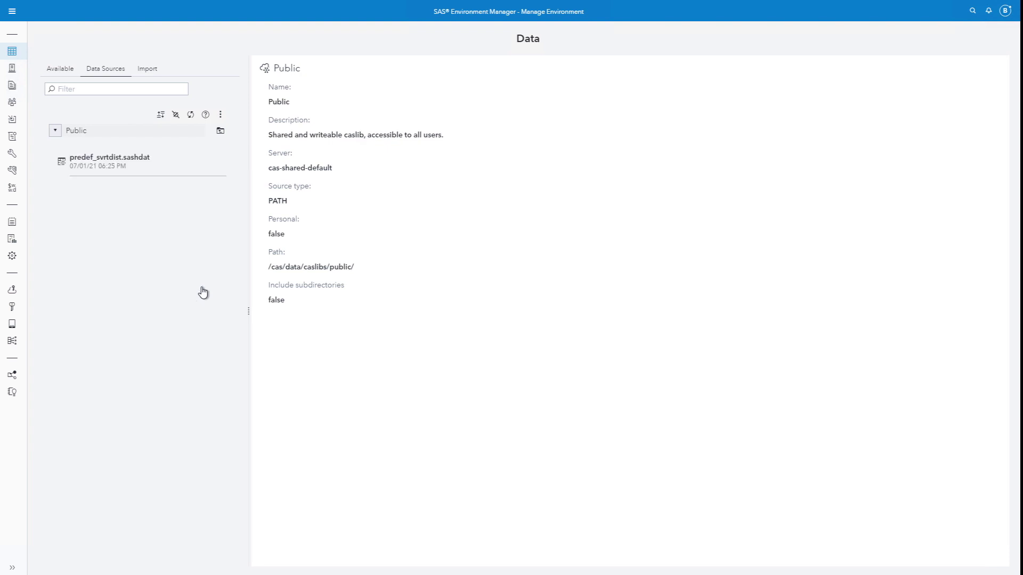
{"action": "left_click", "coordinate": [191, 114]}
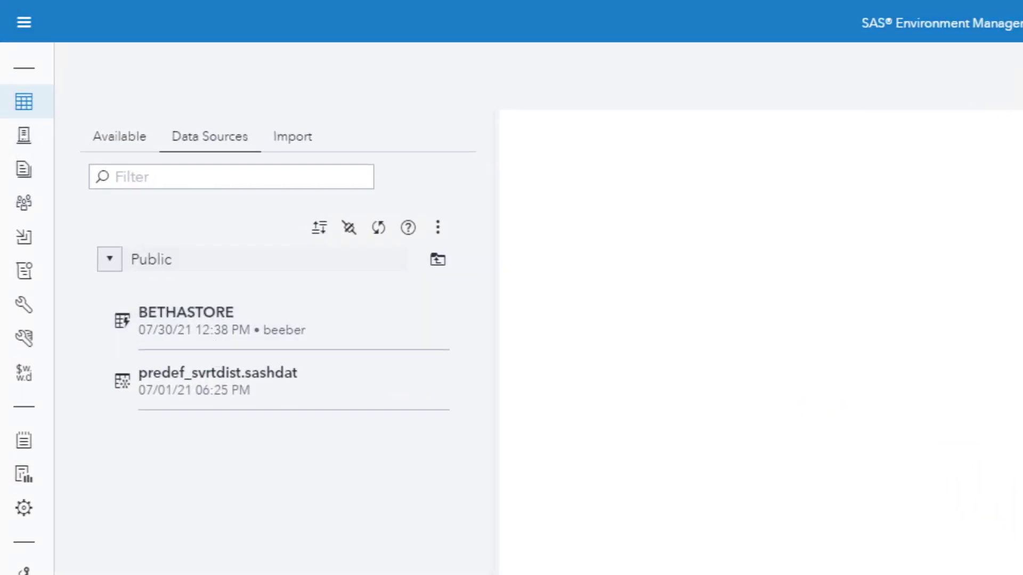
Start Download table for BETHASTORE and list its file type options (CSV, TSV).
{"action": "right_click", "coordinate": [123, 258]}
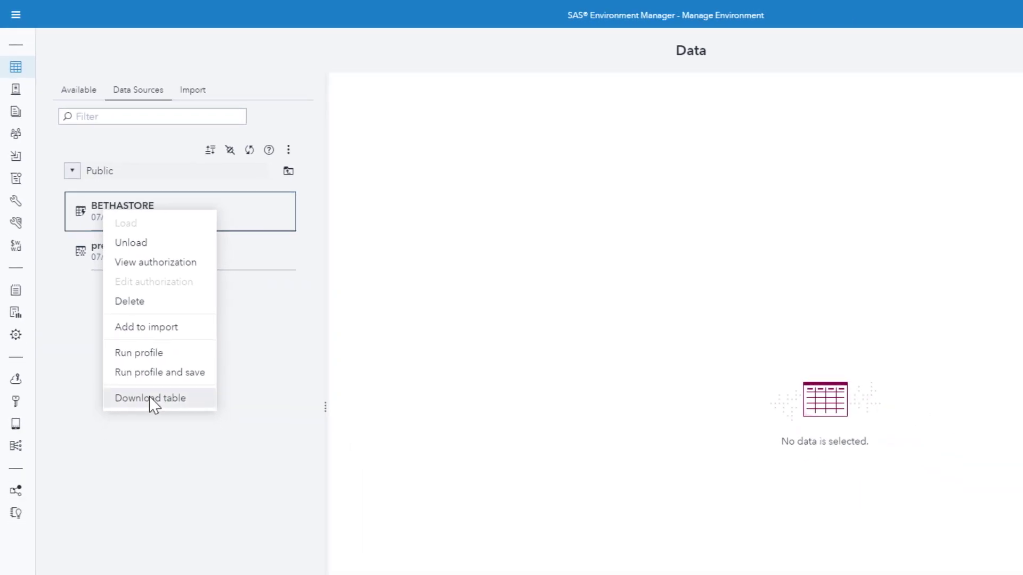
{"action": "left_click", "coordinate": [150, 399]}
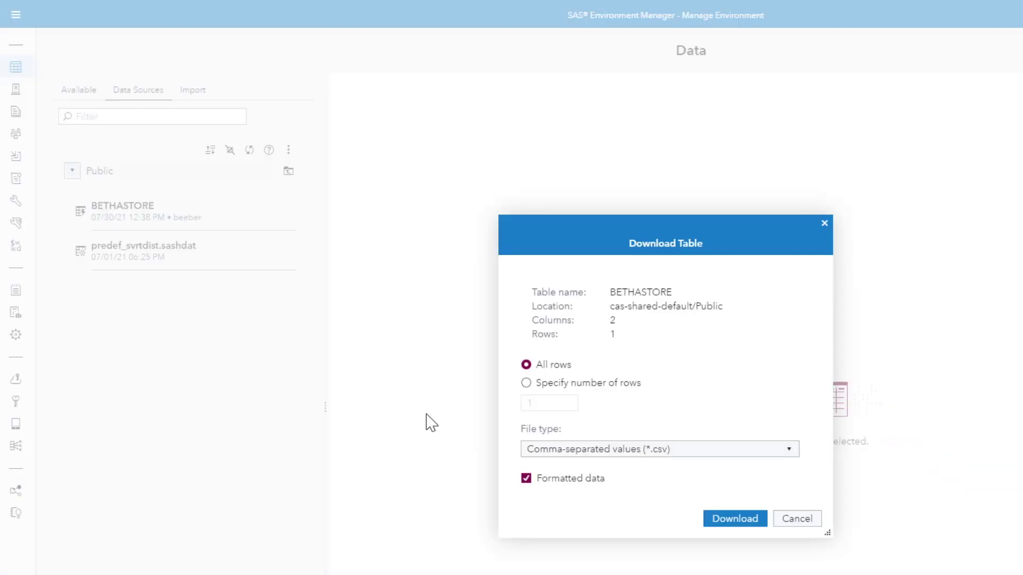
{"action": "left_click", "coordinate": [791, 457]}
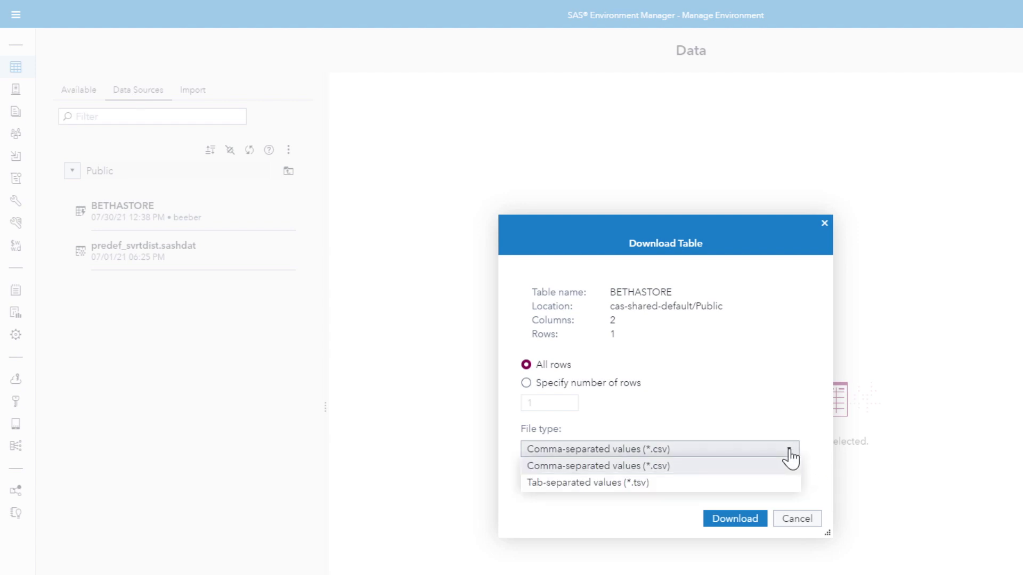